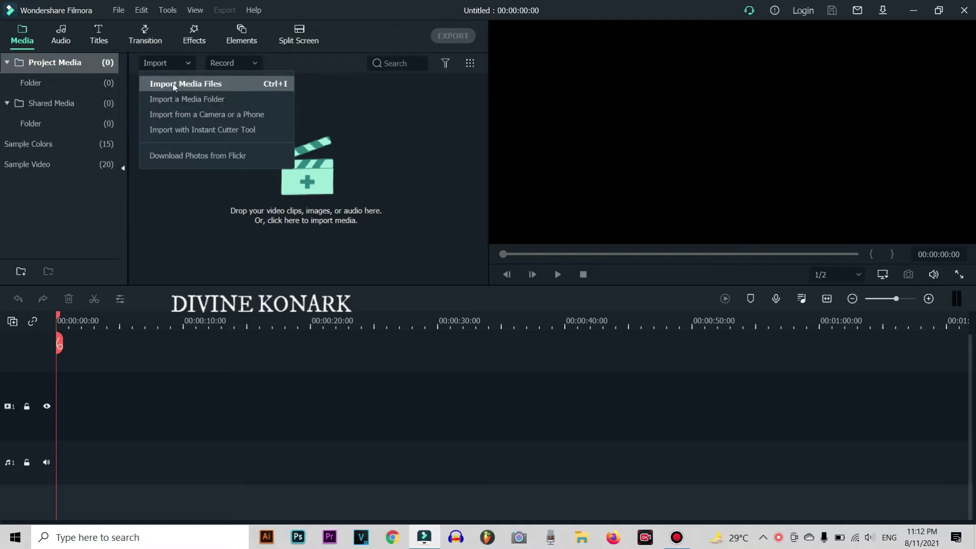
Step: Import the THUMBNAIL video from the WILL EDIT folder and place it at the start of video track 1
click(213, 84)
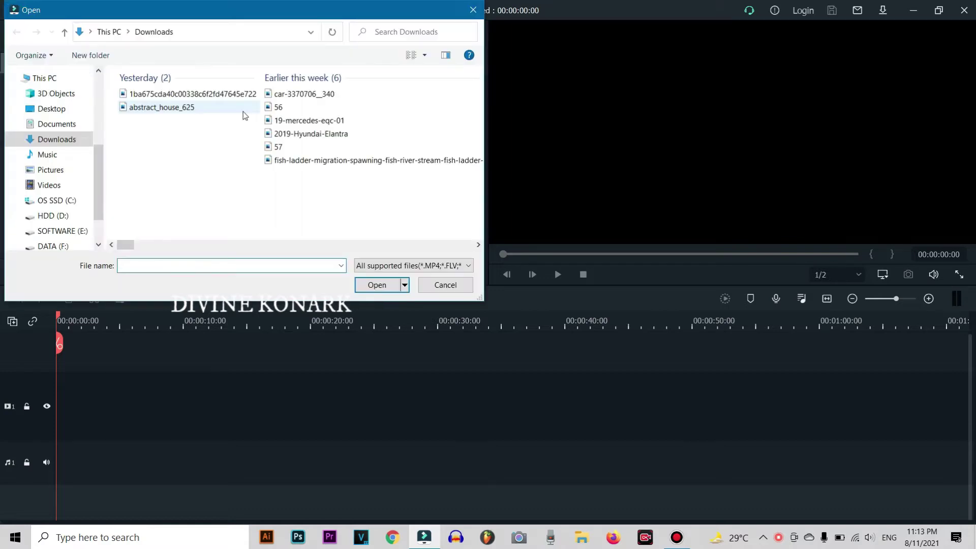
scroll(96, 161, up, 5)
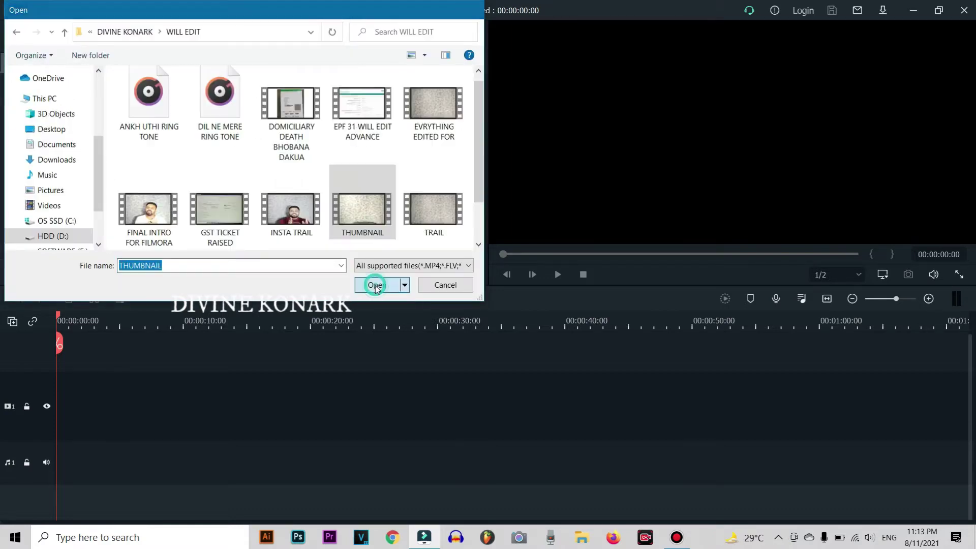
click(375, 283)
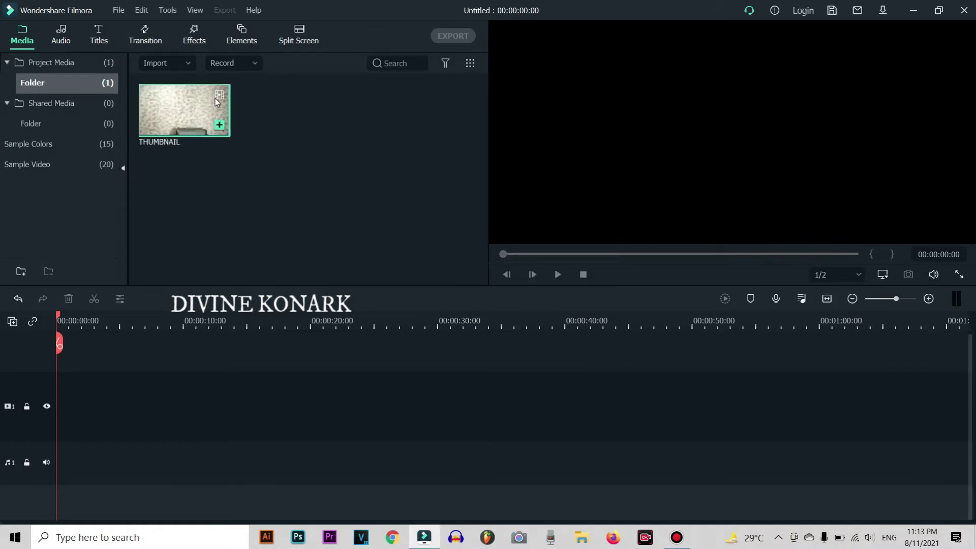
drag(192, 99, 60, 417)
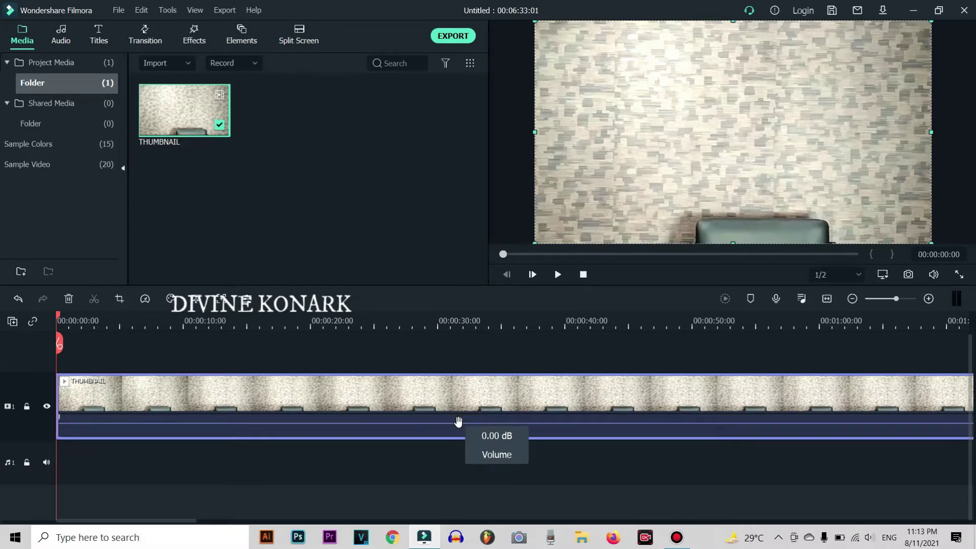
Step: Raise the THUMBNAIL clip's volume to 12 dB and detach its audio from the video
drag(458, 420, 457, 415)
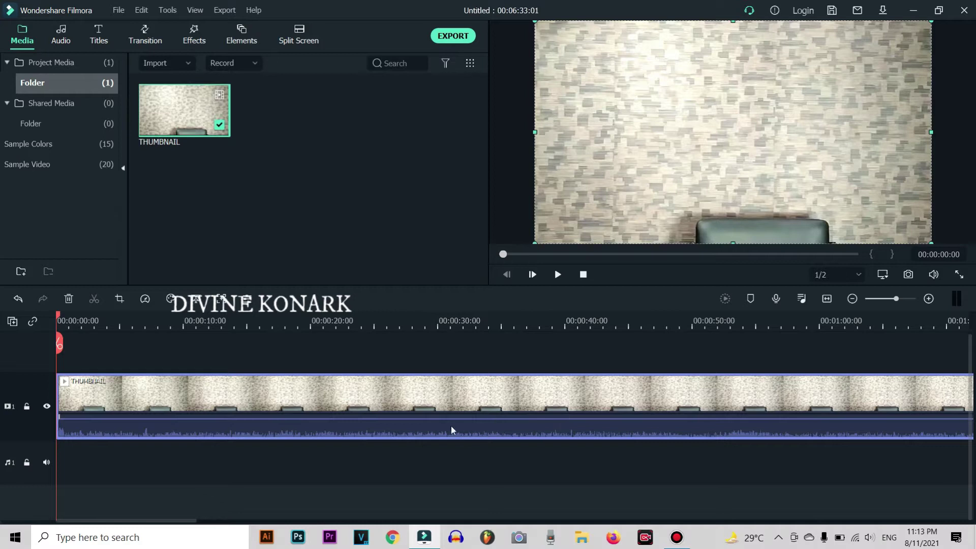
right_click(375, 398)
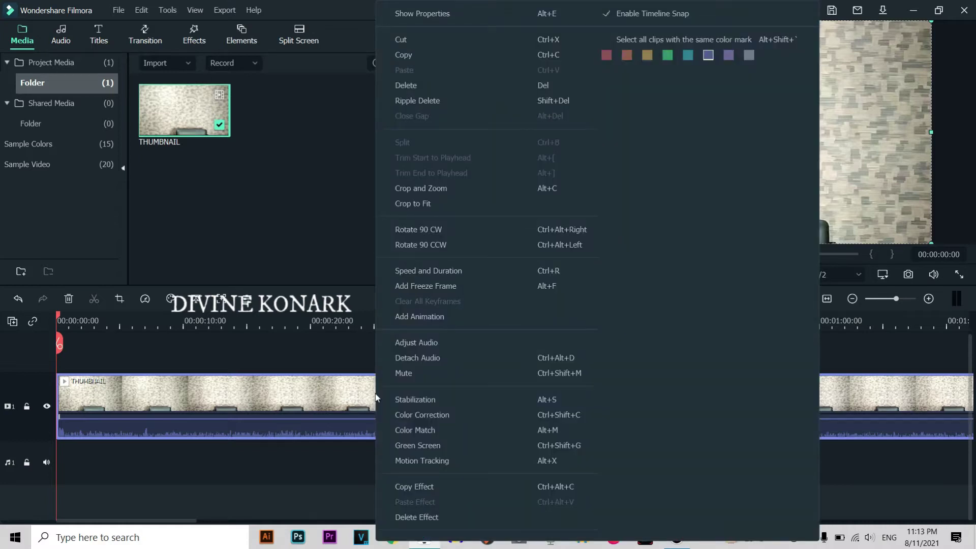
click(429, 357)
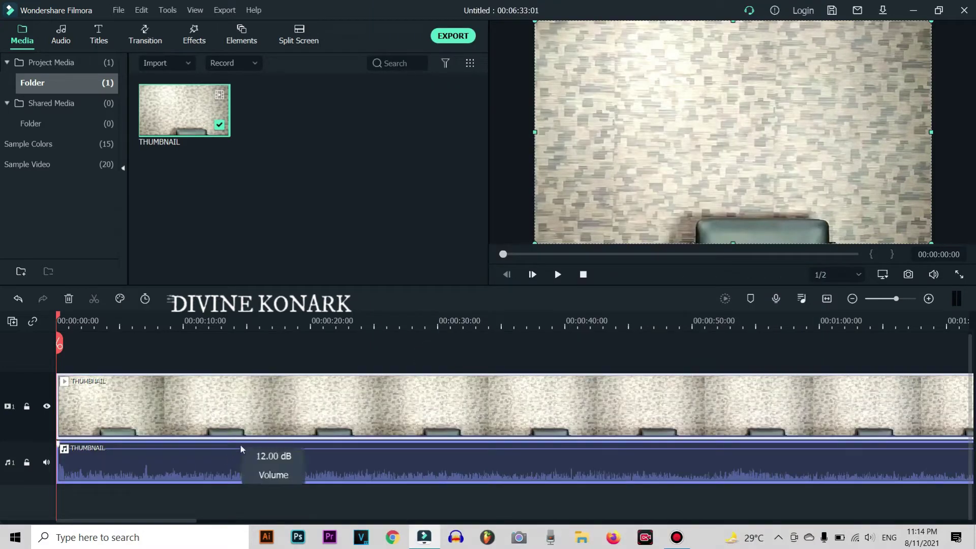
Step: Play the preview and skip ahead to about 3:03 to check the sound where the speech occurs
click(557, 274)
click(578, 255)
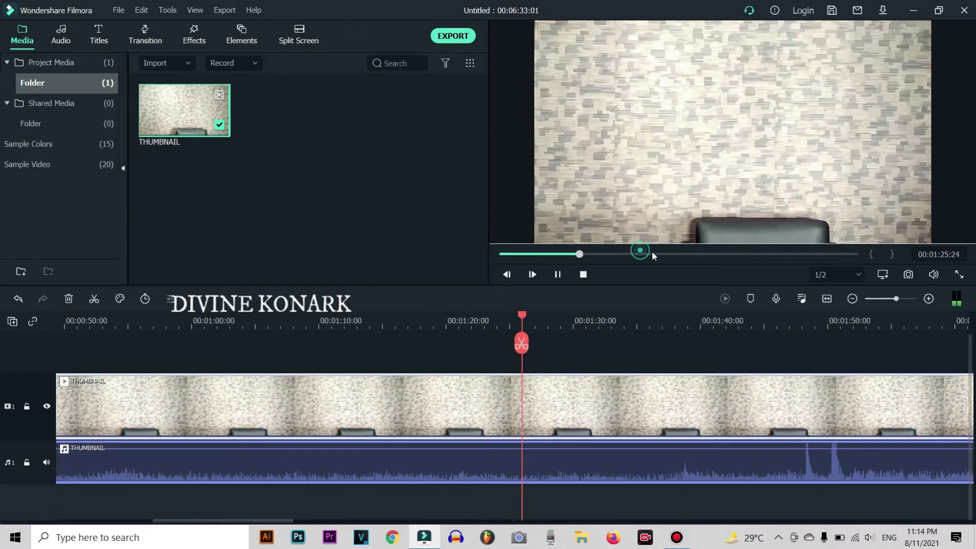
click(666, 252)
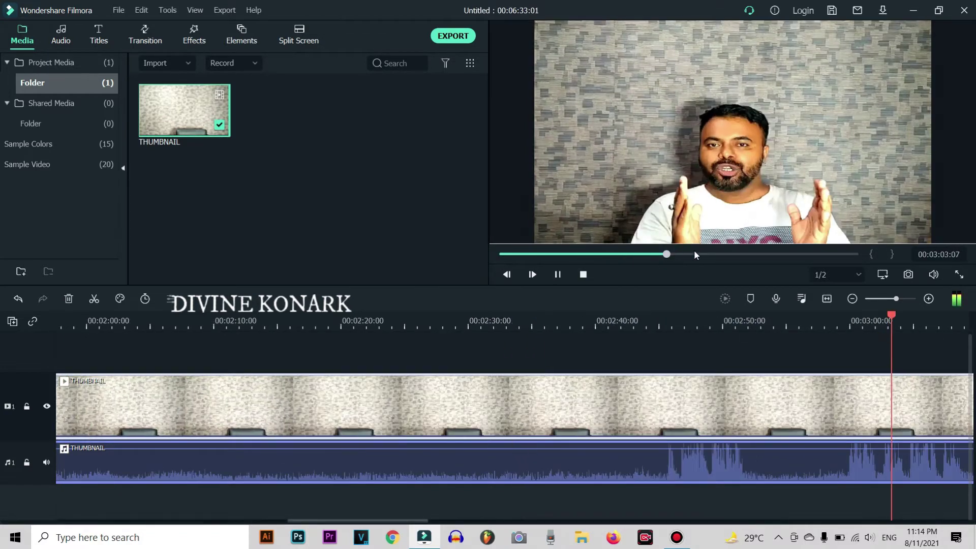
click(559, 275)
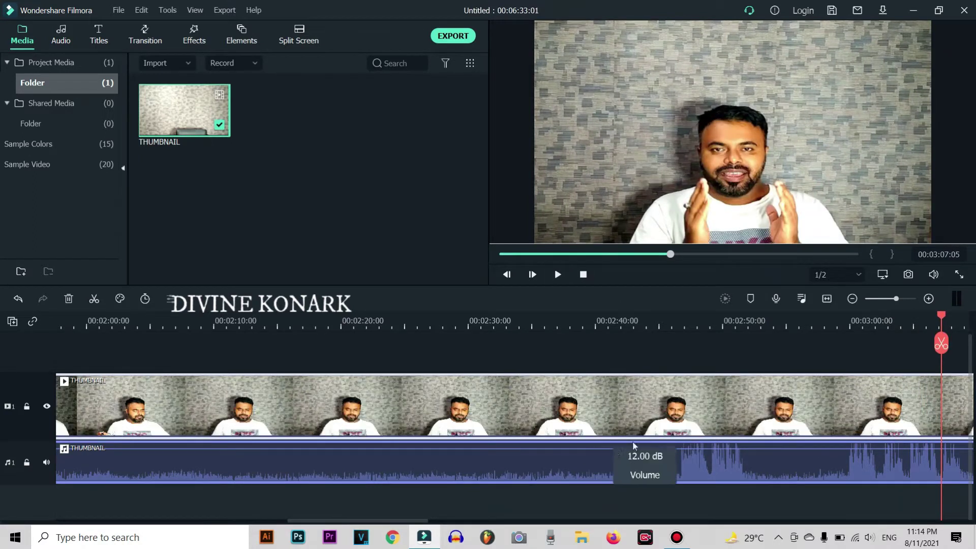
Step: Mute and lock the audio track holding the detached THUMBNAIL audio
right_click(407, 464)
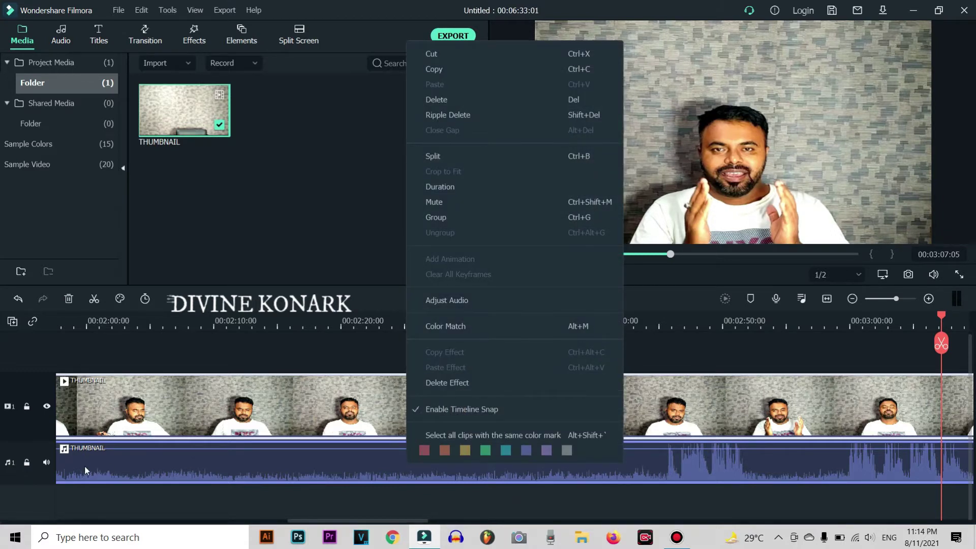
click(48, 468)
click(47, 463)
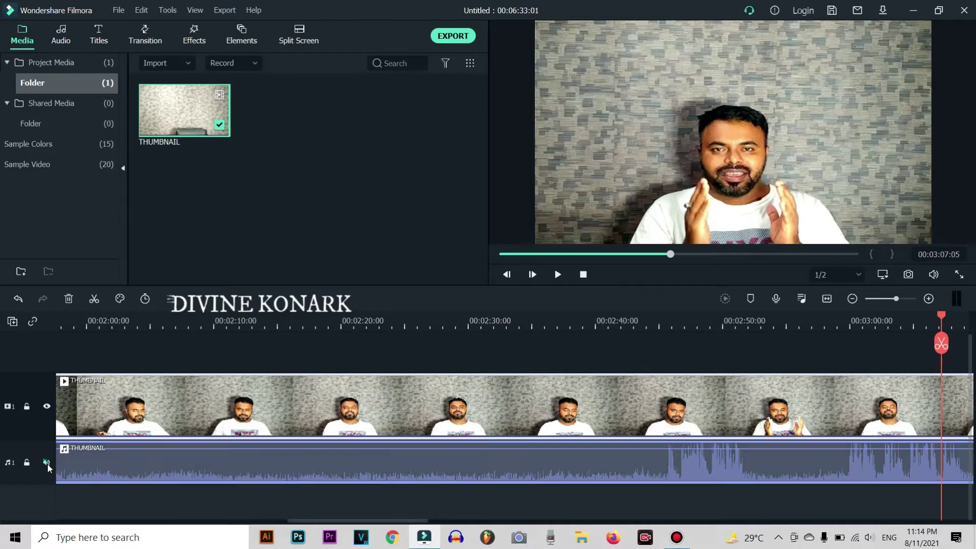
click(28, 463)
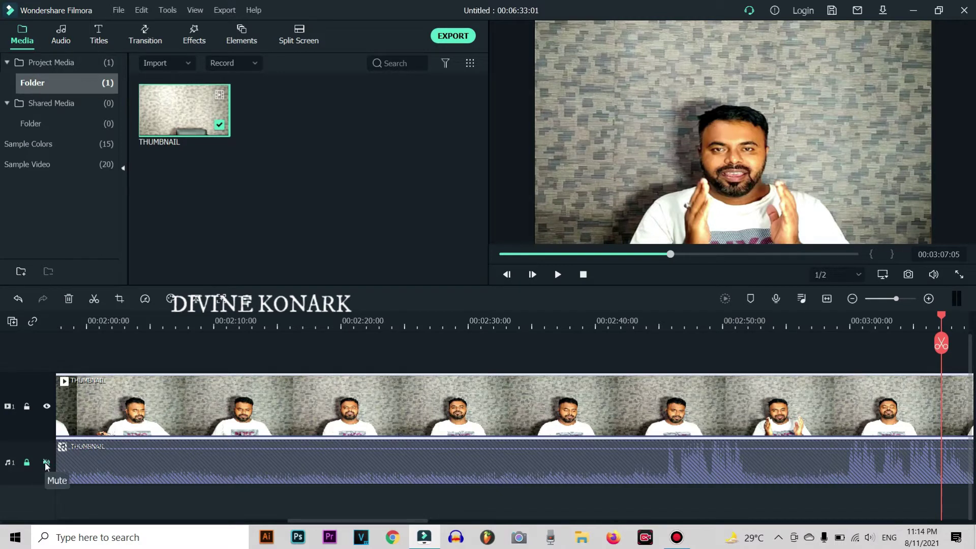
Step: Unmute and unlock the detached THUMBNAIL audio track
click(46, 463)
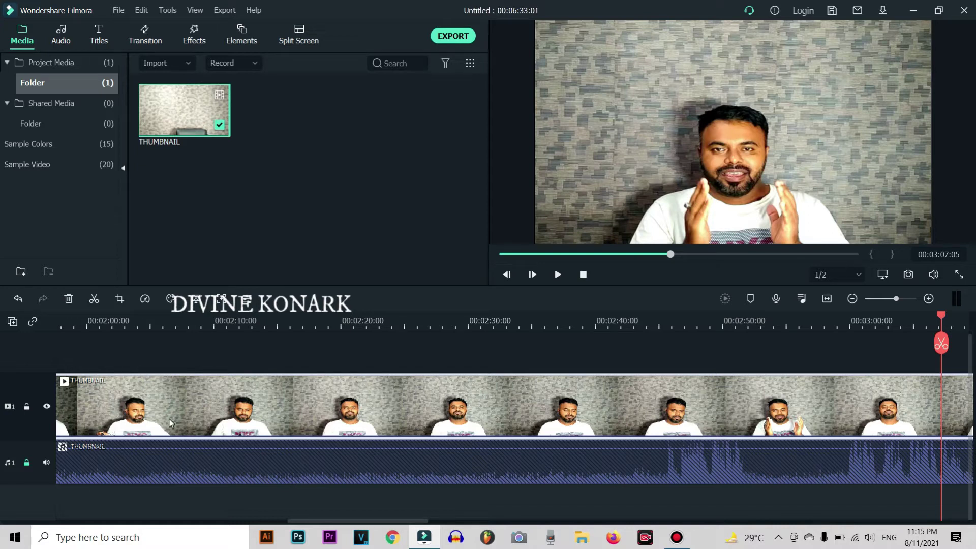
click(28, 467)
click(28, 465)
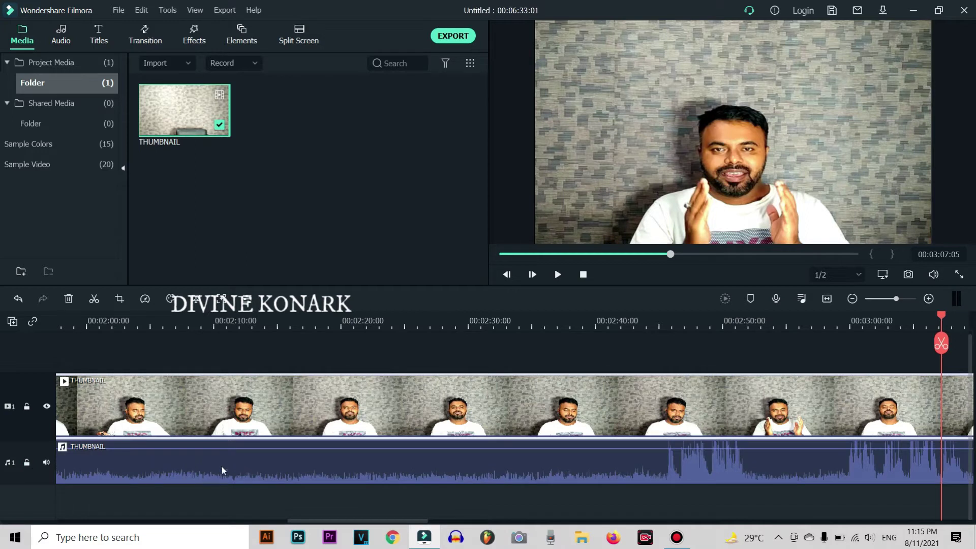
Step: Lock the detached THUMBNAIL audio track again and leave it muted
click(28, 465)
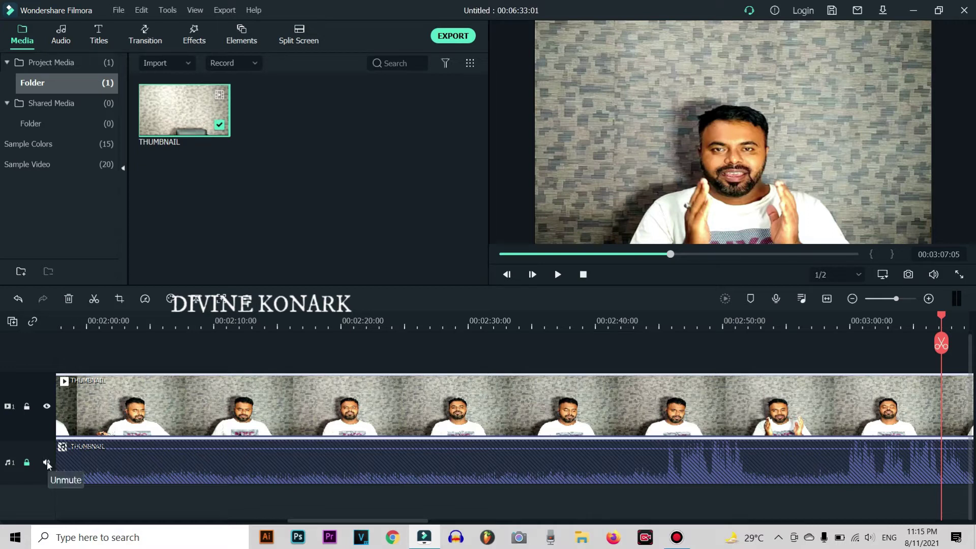
click(47, 463)
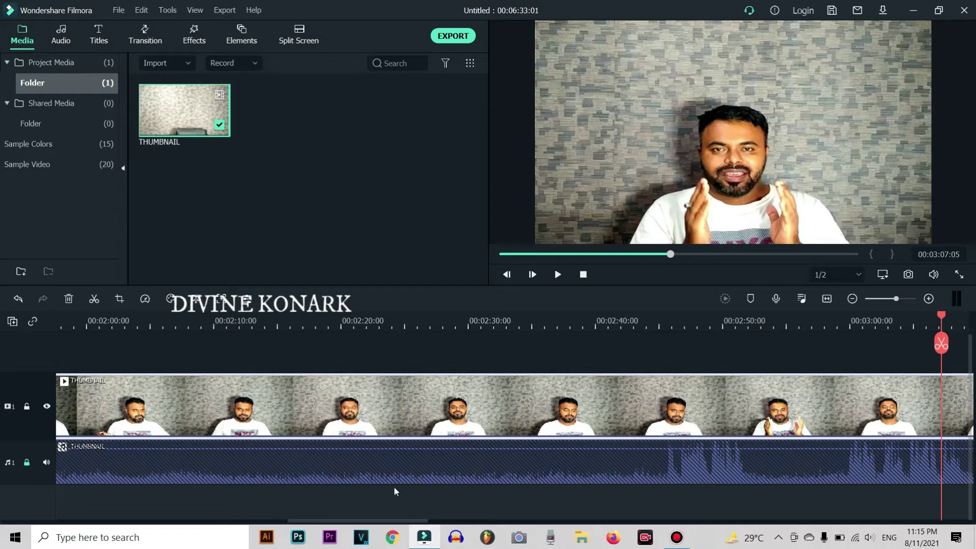
click(28, 463)
click(46, 463)
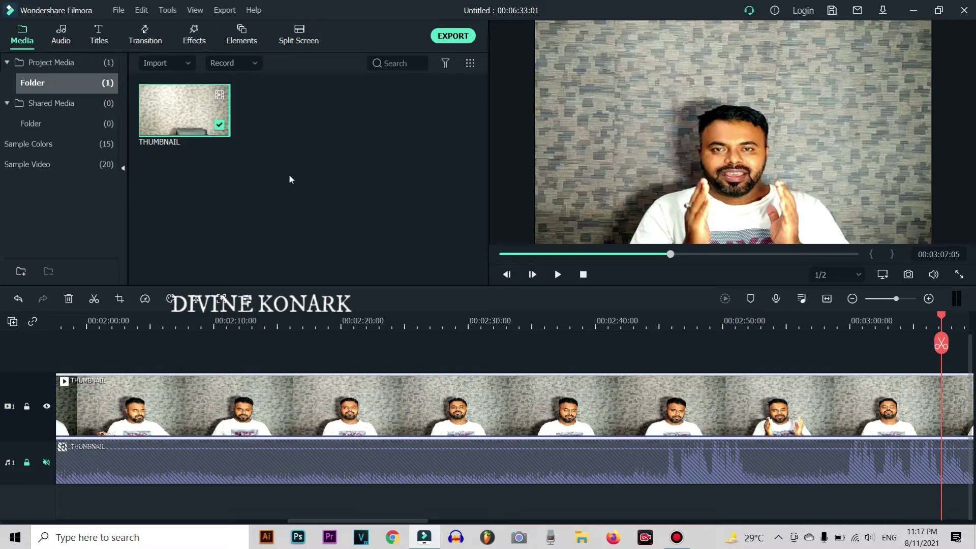
Step: Add the included Phantom music at the start of a separate audio track and preview it from about 2:32
click(63, 36)
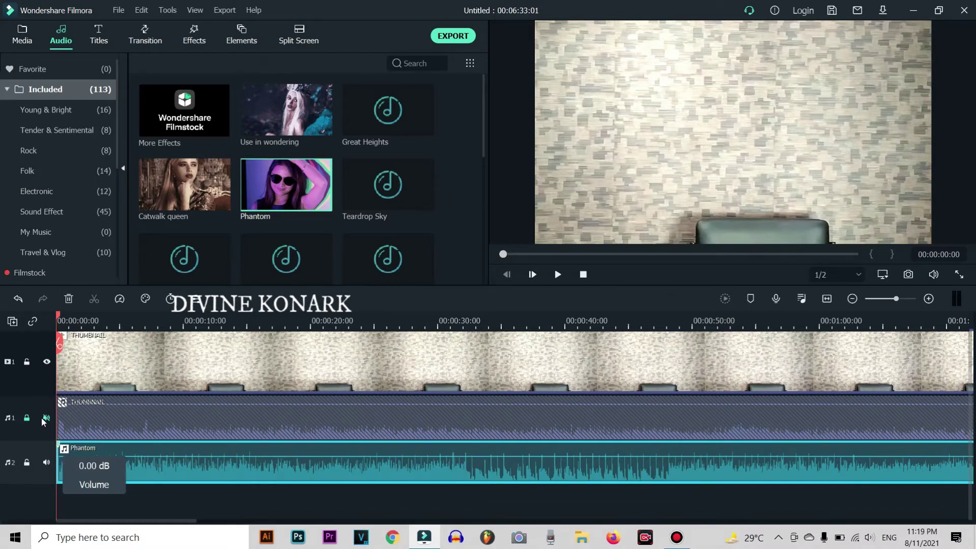
click(558, 275)
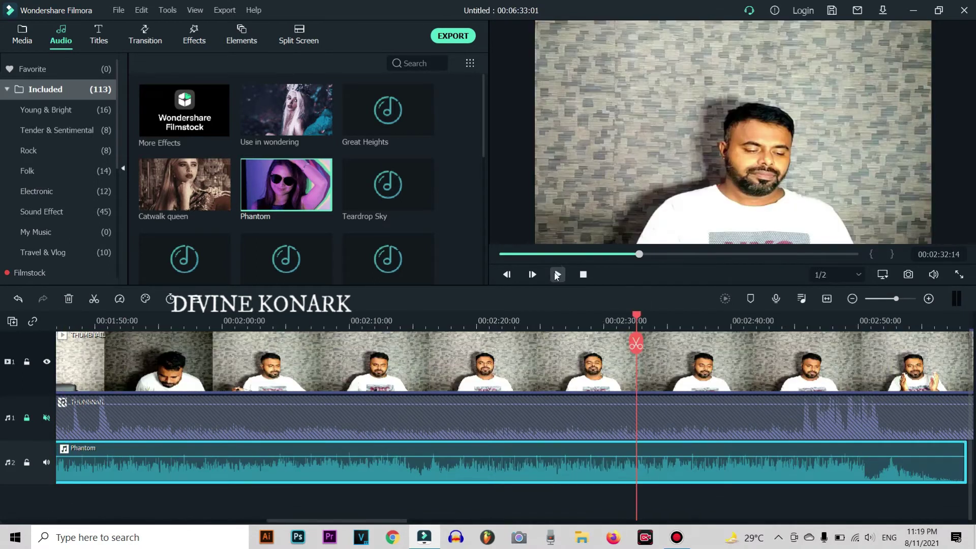
click(556, 275)
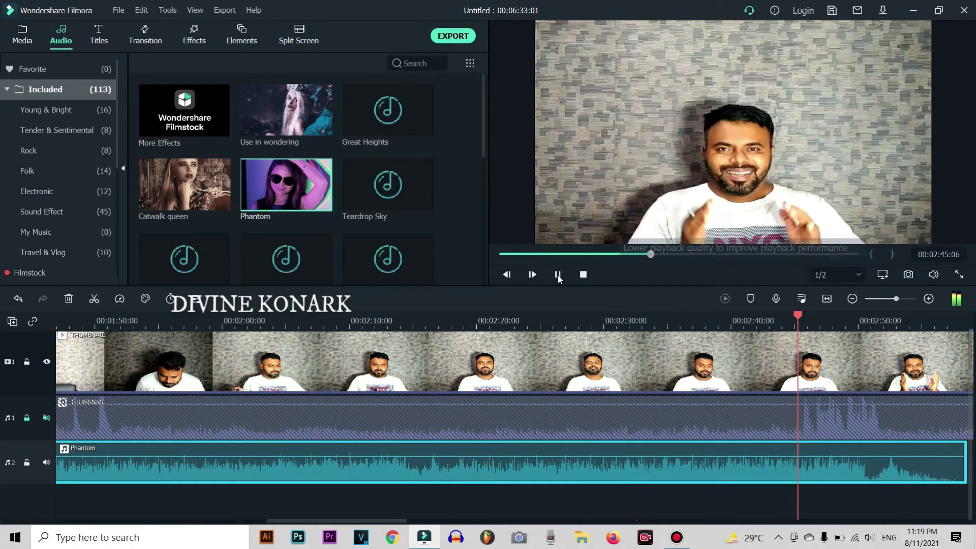
click(558, 275)
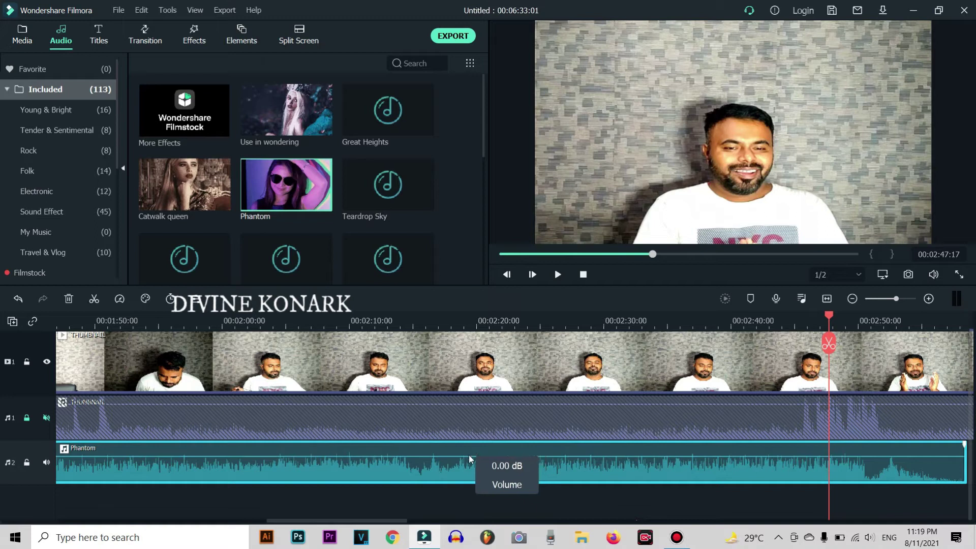
Step: Lower the Phantom music's volume, then unmute and unlock the THUMBNAIL audio track
drag(470, 457, 471, 463)
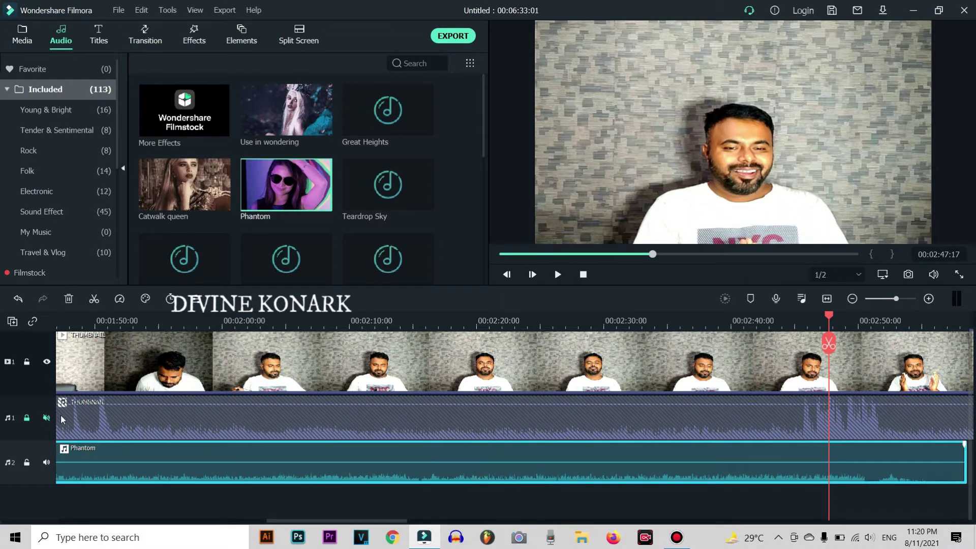
click(46, 417)
click(23, 417)
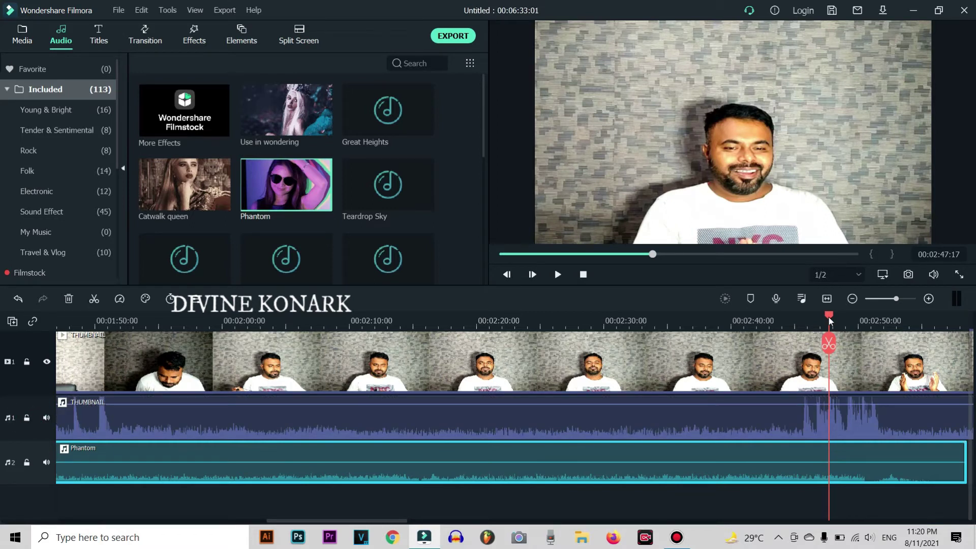
Step: Play the voice and background music together from about 2:45, then return the playhead to about 2:45
drag(830, 318, 797, 318)
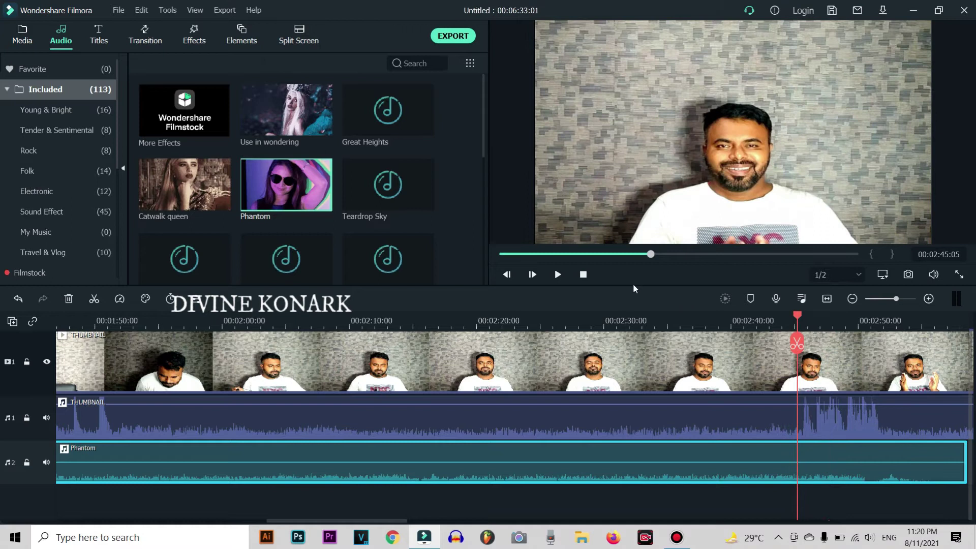
click(557, 275)
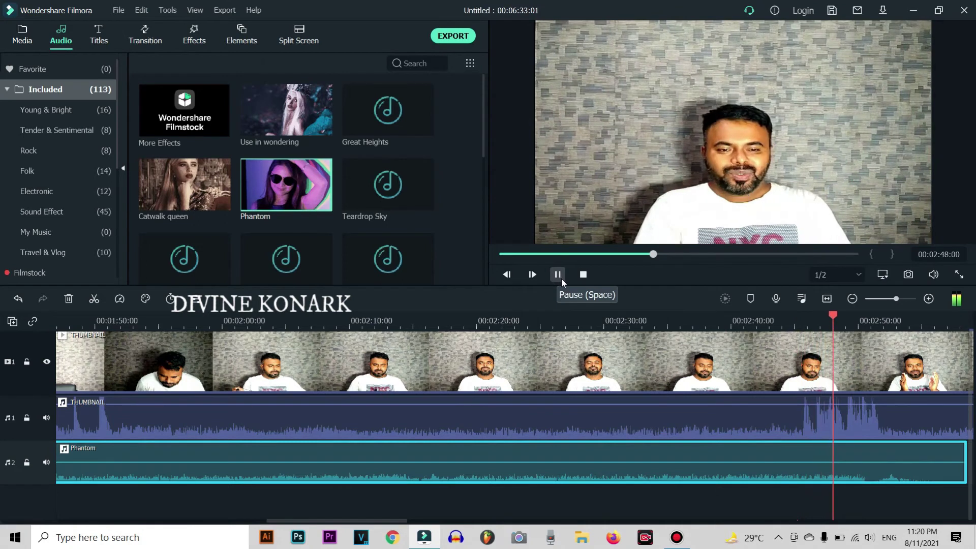
click(558, 273)
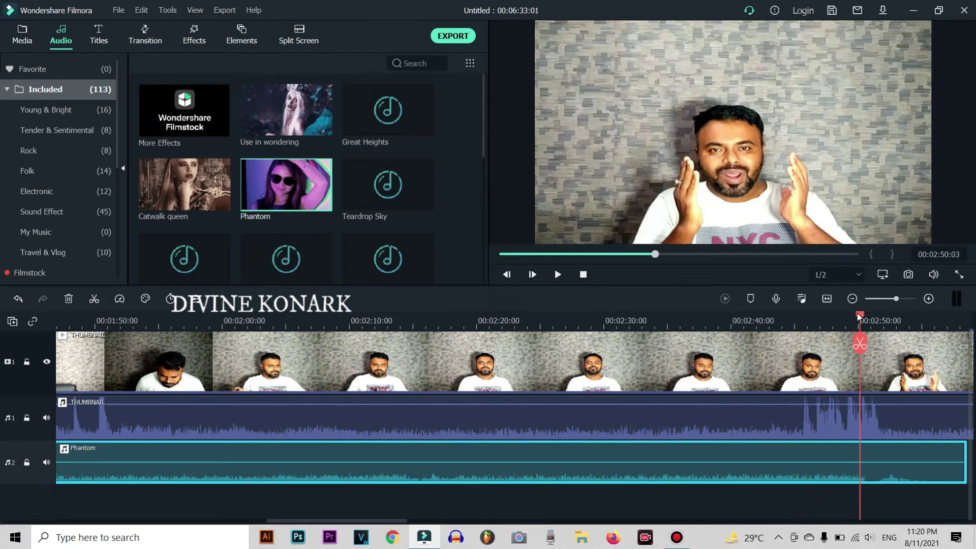
drag(858, 312, 811, 369)
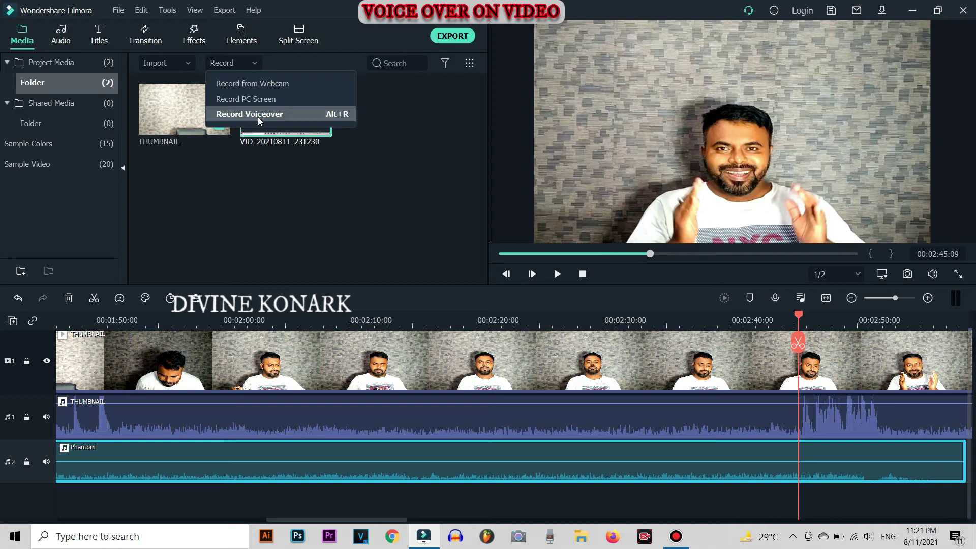
Step: Record a voiceover of about 16 seconds from 2:45 with the Realtek microphone and Mute enabled
click(290, 115)
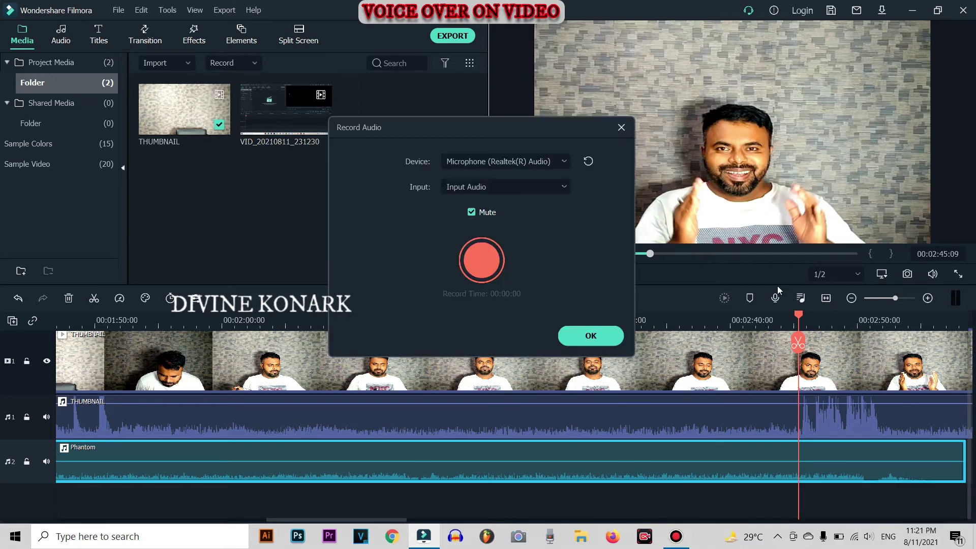
click(484, 261)
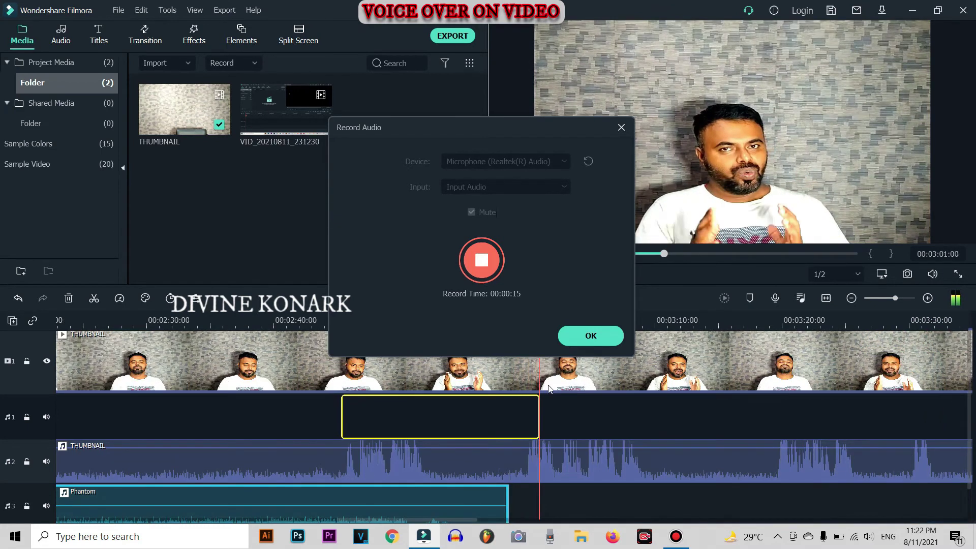
click(588, 328)
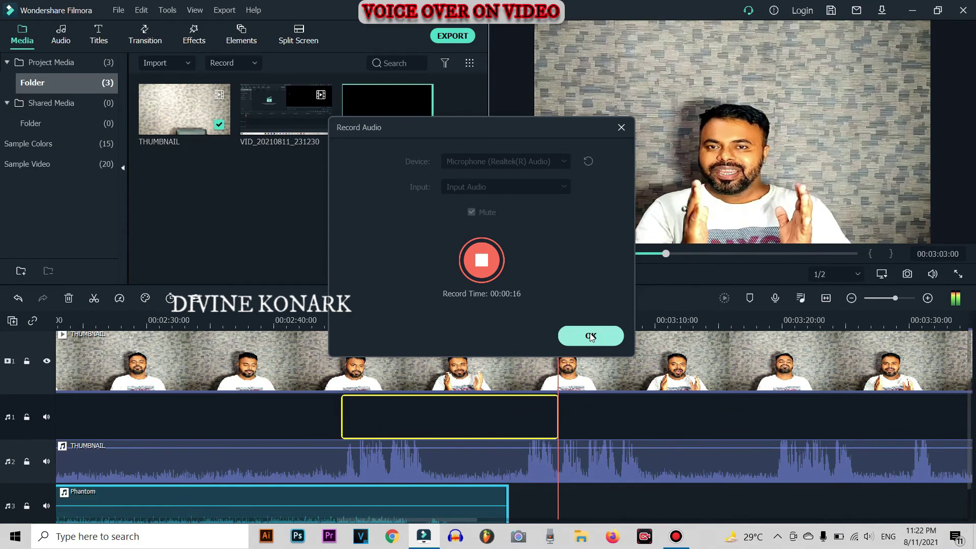
drag(560, 315, 499, 315)
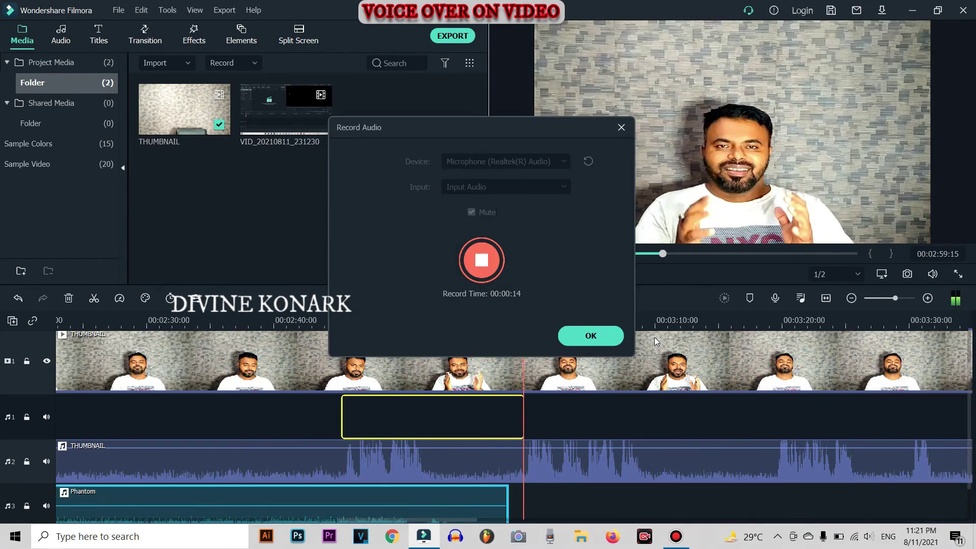
click(591, 336)
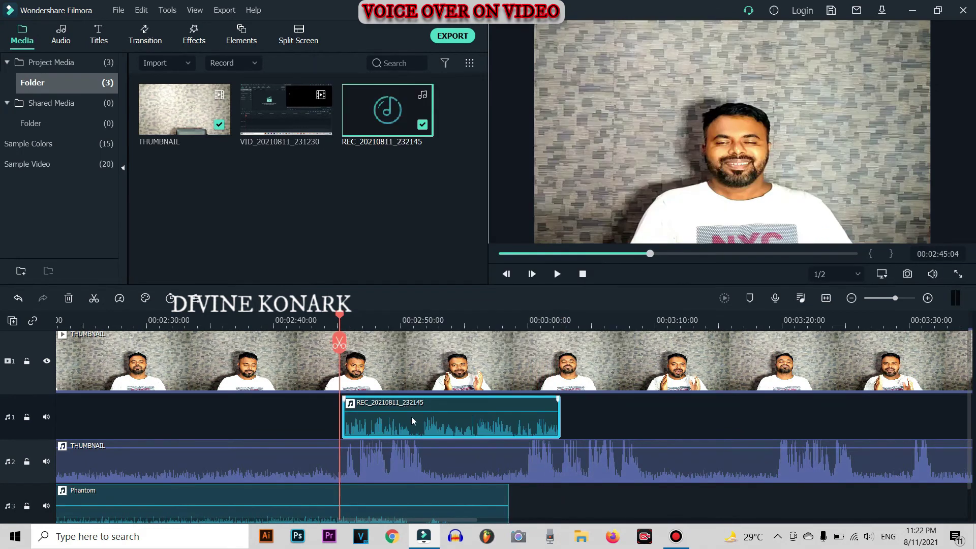
Step: Raise the recorded voiceover's volume and mute the original THUMBNAIL audio track while previewing from about 2:45
drag(407, 406, 408, 414)
click(555, 274)
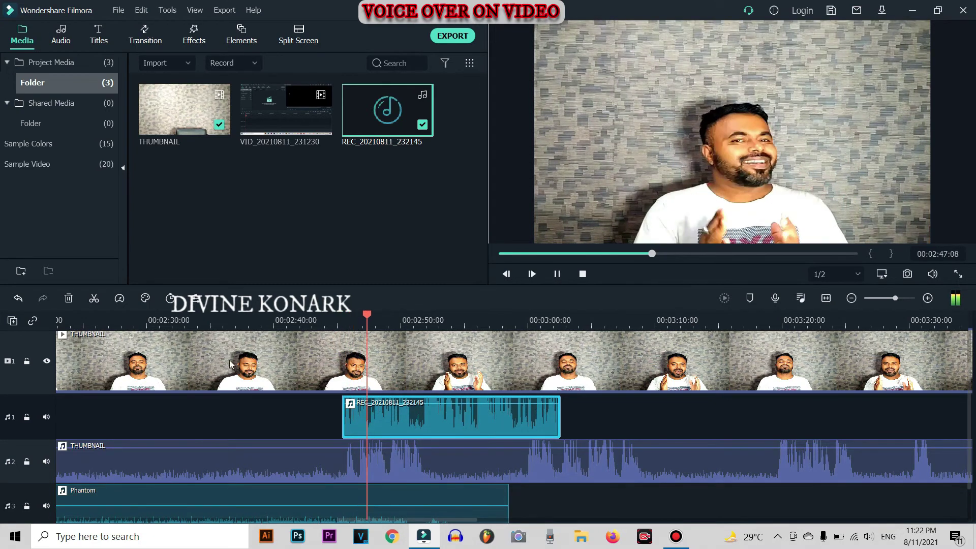
click(46, 461)
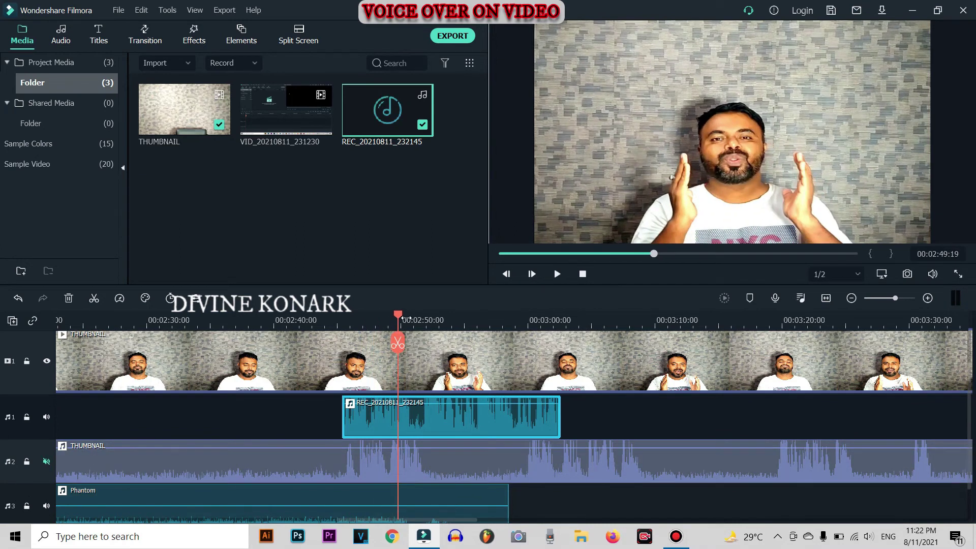
Step: Preview the recorded voiceover from about 2:45, return the playhead there, and unmute the THUMBNAIL audio track
drag(400, 316, 339, 317)
click(559, 278)
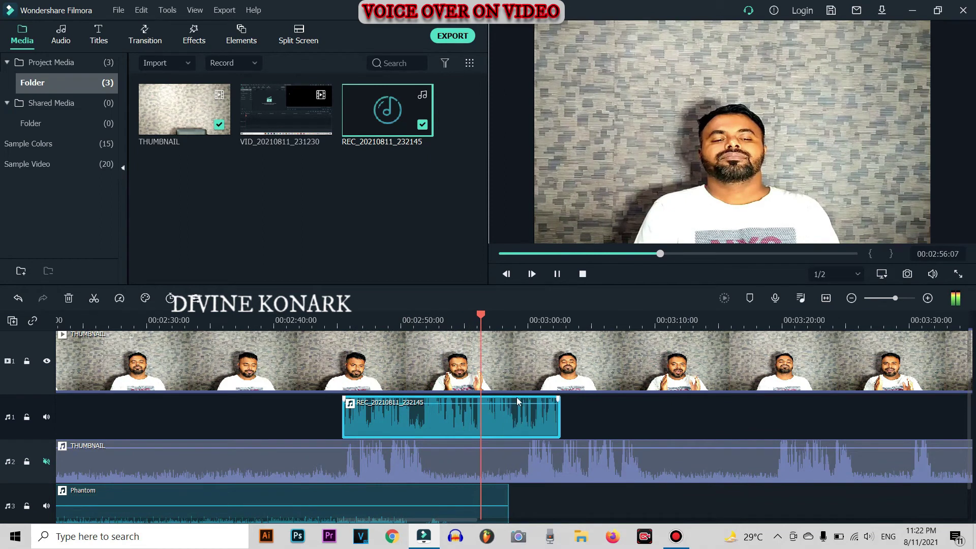
mouse_move(519, 401)
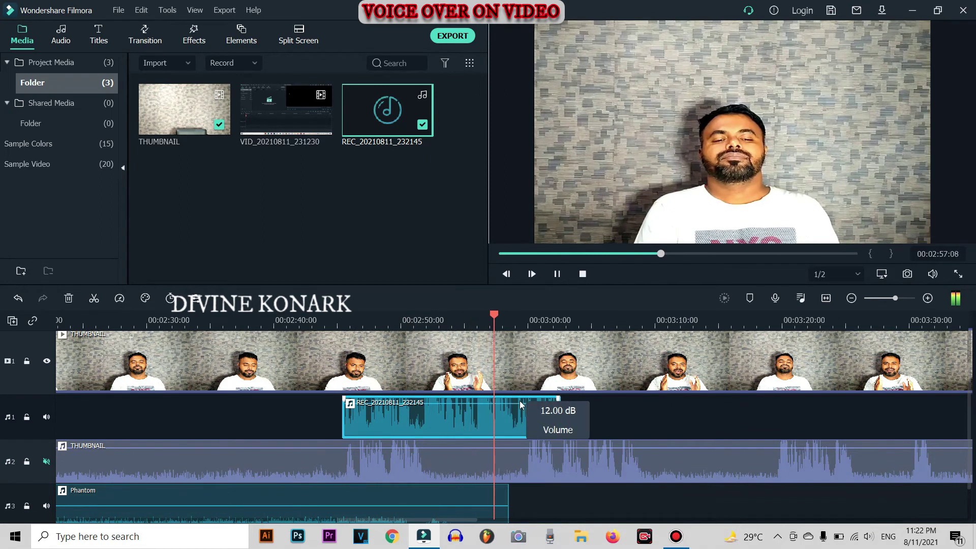
click(557, 274)
click(346, 374)
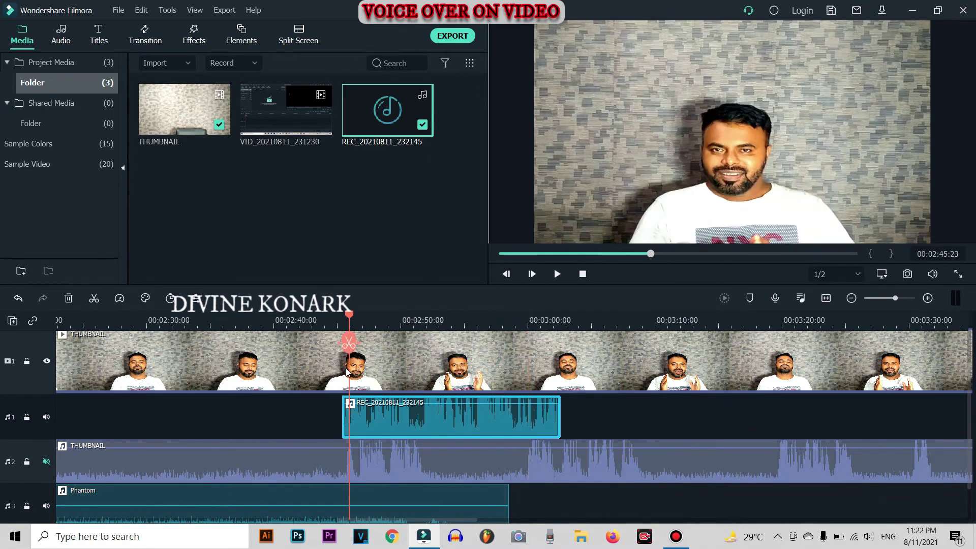
click(340, 375)
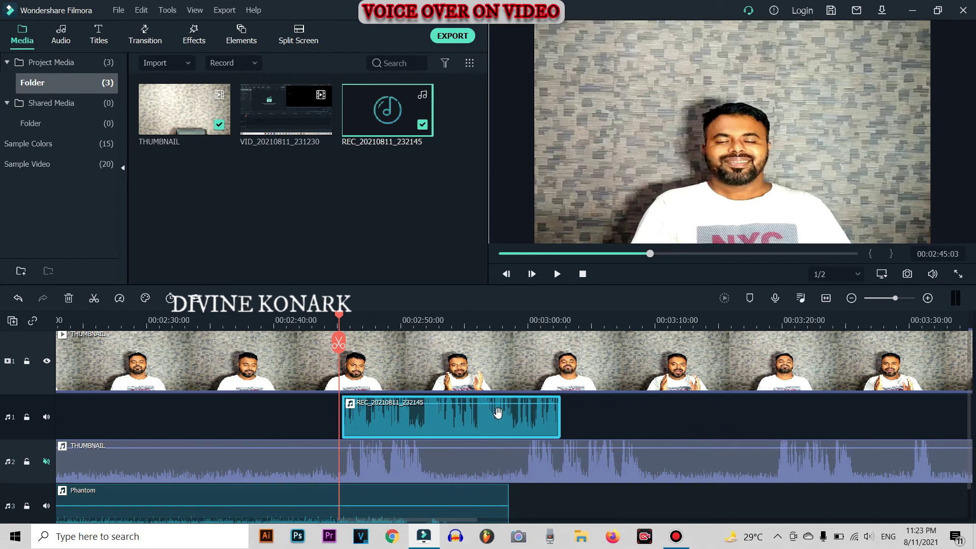
click(46, 461)
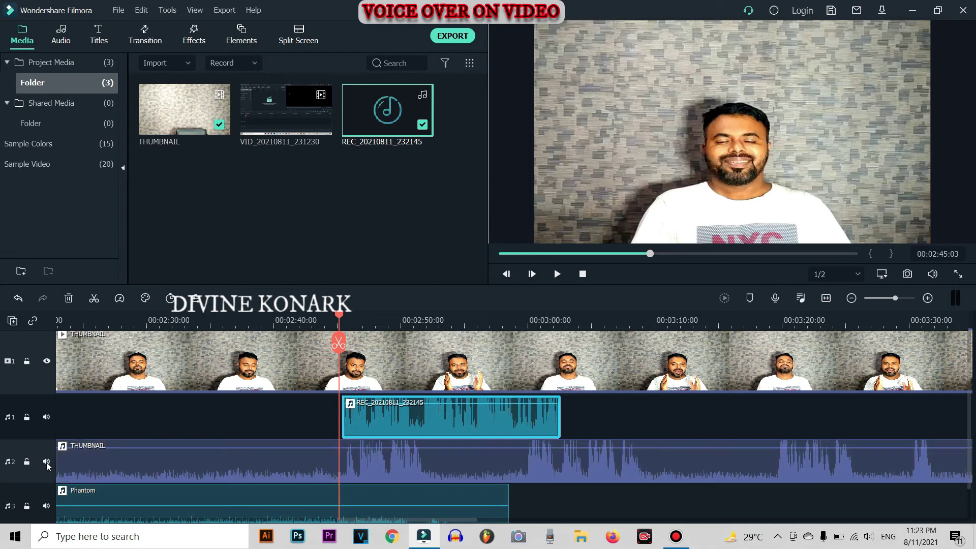
Step: Set up a local MP4 export of the project and name the file YOUTUBE THUMBNAIL
click(459, 40)
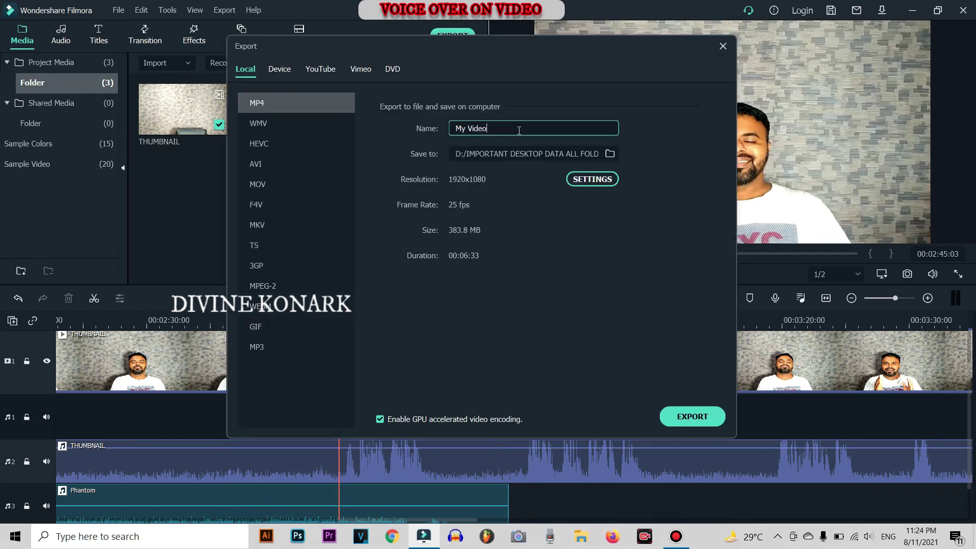
key(BackSpace)
key(BackSpace)
key(BackSpace)
key(BackSpace)
key(BackSpace)
key(BackSpace)
key(BackSpace)
key(BackSpace)
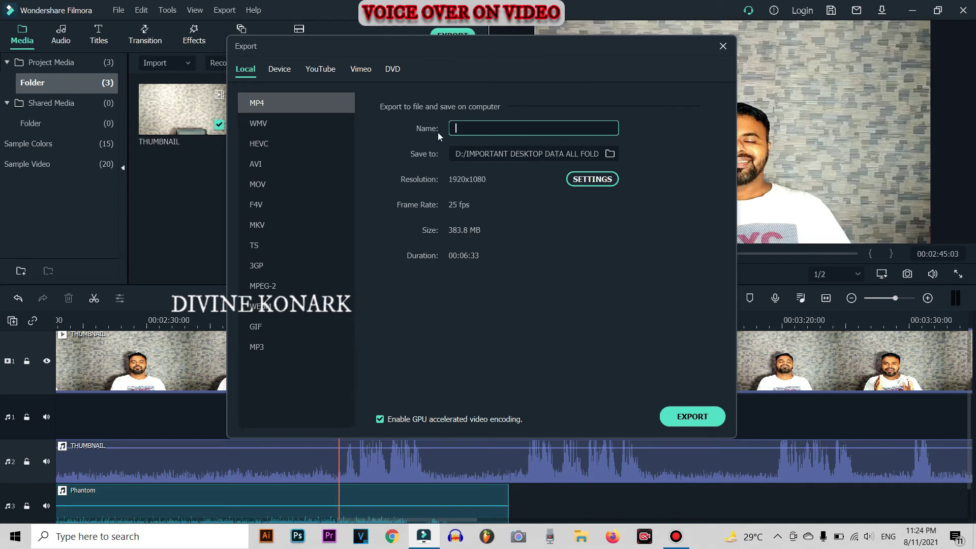
text(YOUTUBE THUMBNAIL)
click(610, 154)
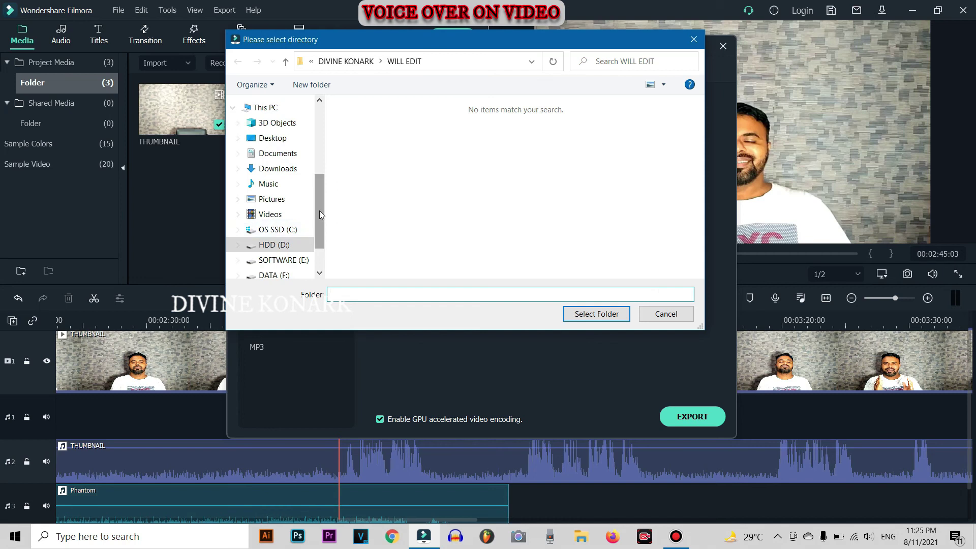
drag(320, 214, 313, 254)
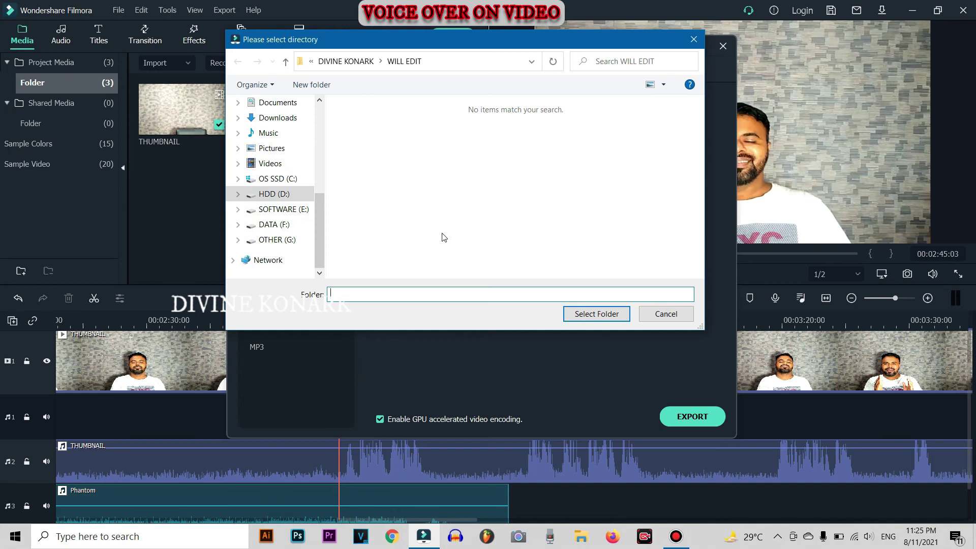
click(645, 317)
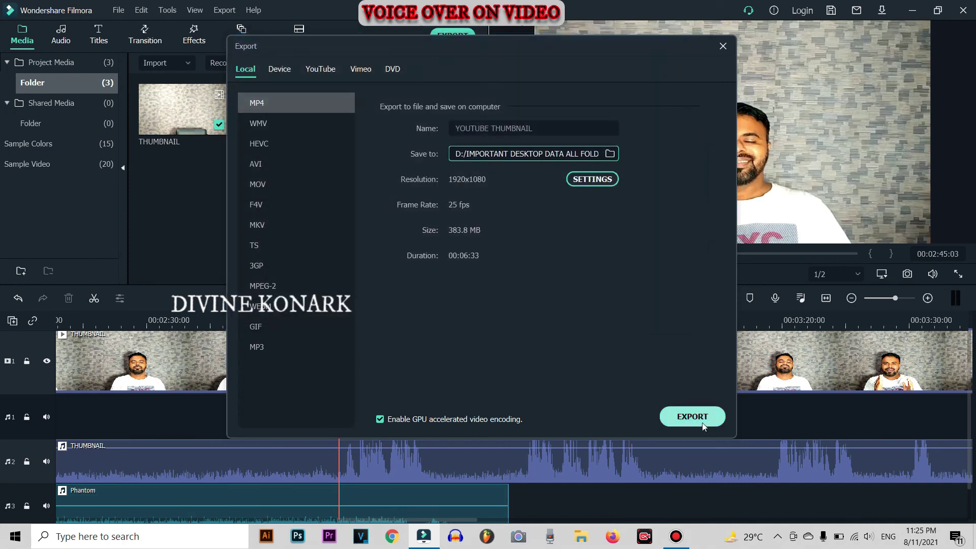
Step: Start exporting the YOUTUBE THUMBNAIL video with the current save folder and settings
click(685, 417)
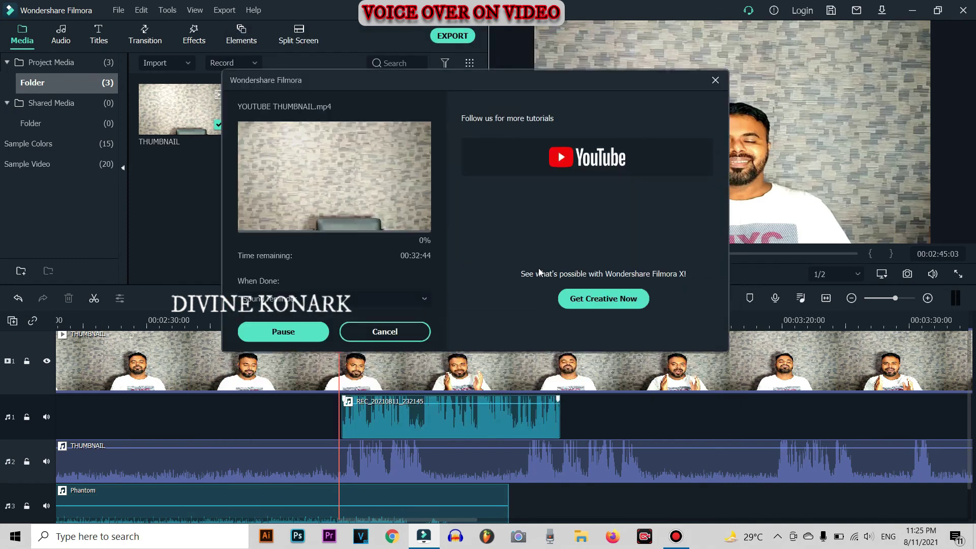